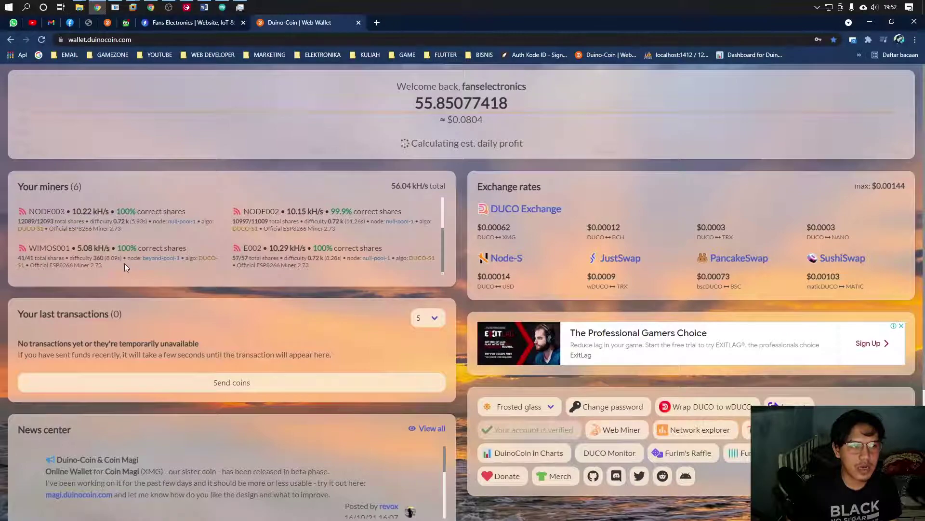
# Step: Reload the Duino-Coin wallet page and examine the coin balance and its dollar value
pyautogui.click(41, 40)
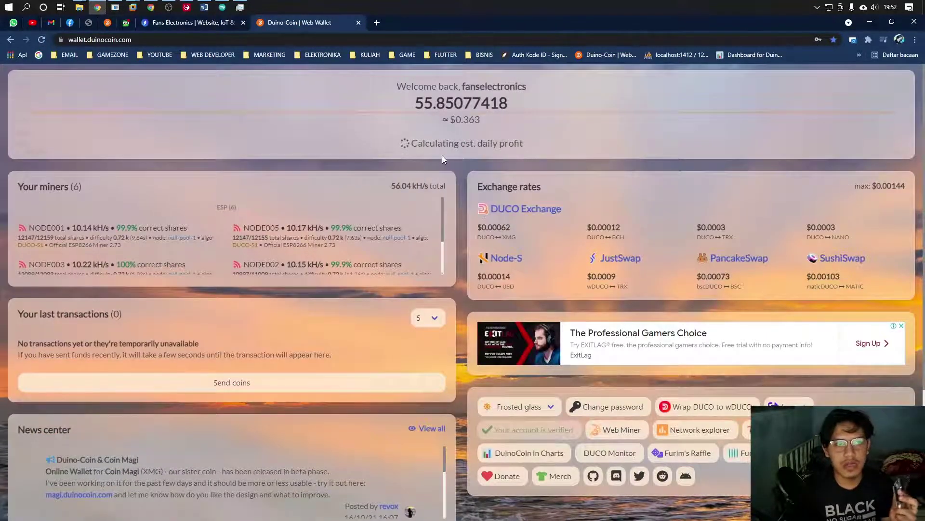
pyautogui.doubleClick(424, 105)
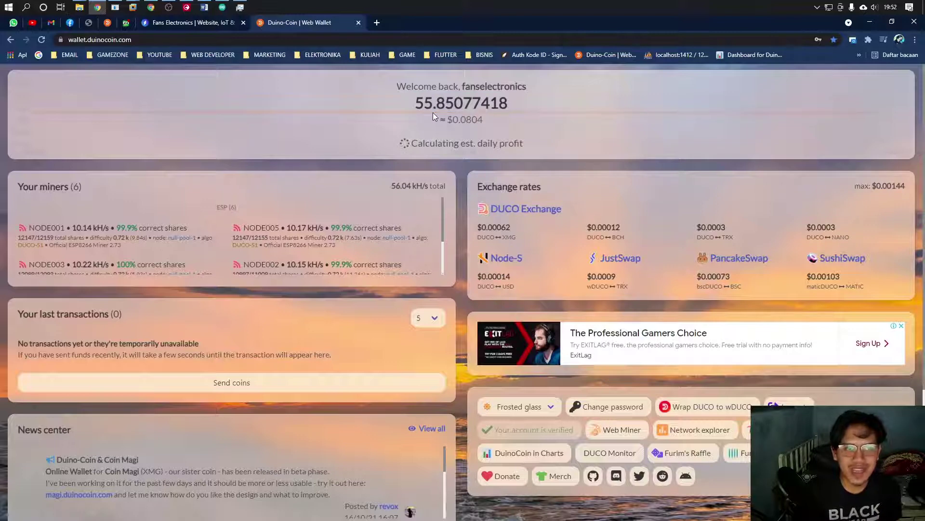
pyautogui.moveTo(445, 120); pyautogui.dragTo(504, 120)
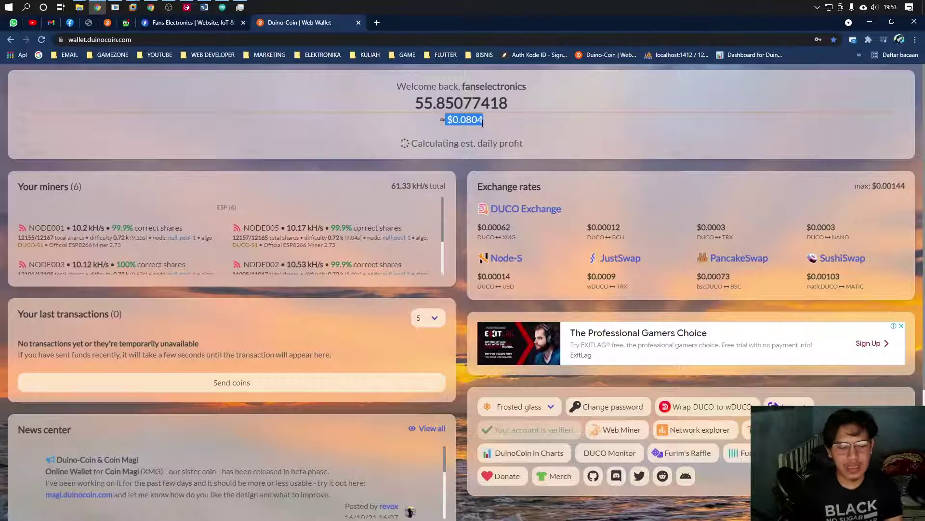
# Step: Switch from the browser to the Calculator app and move its window to the middle of the desktop
pyautogui.click(870, 22)
pyautogui.press('super')
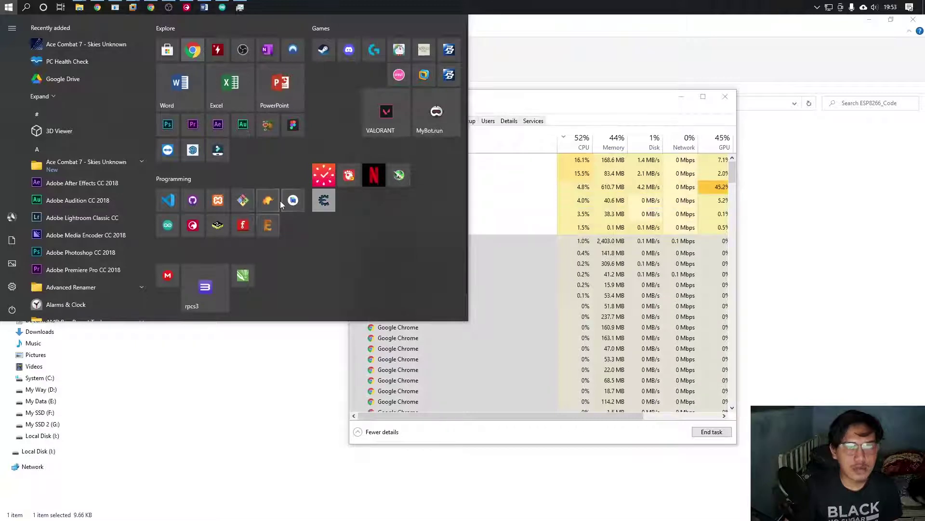
pyautogui.write('cal')
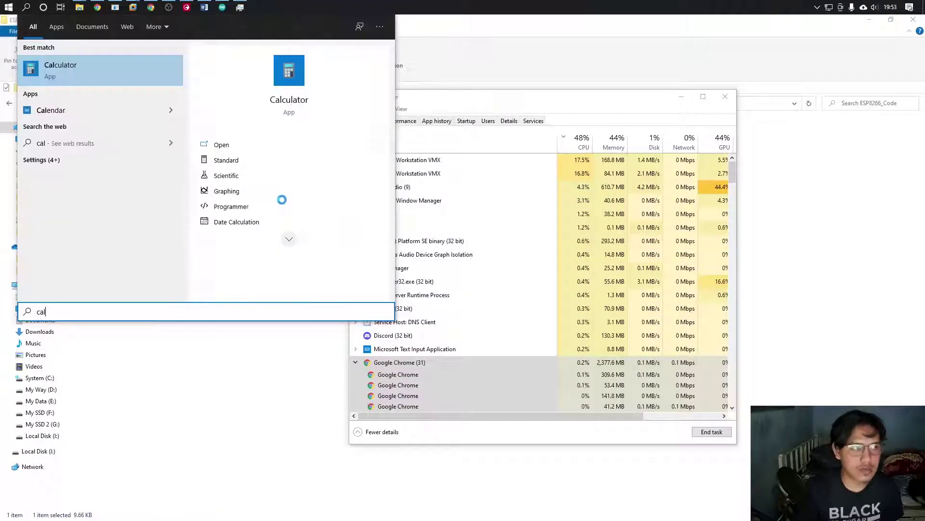
pyautogui.press('Return')
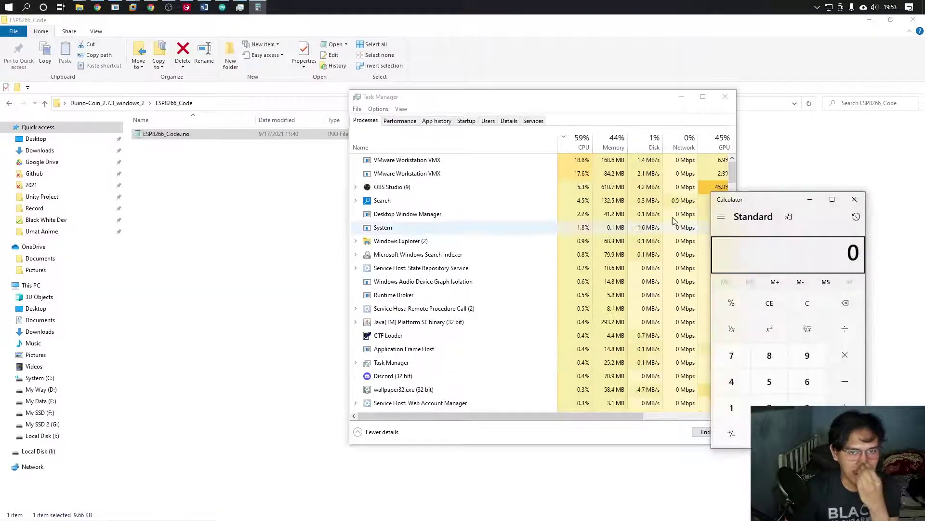
pyautogui.moveTo(755, 205); pyautogui.dragTo(477, 121)
pyautogui.write('16')
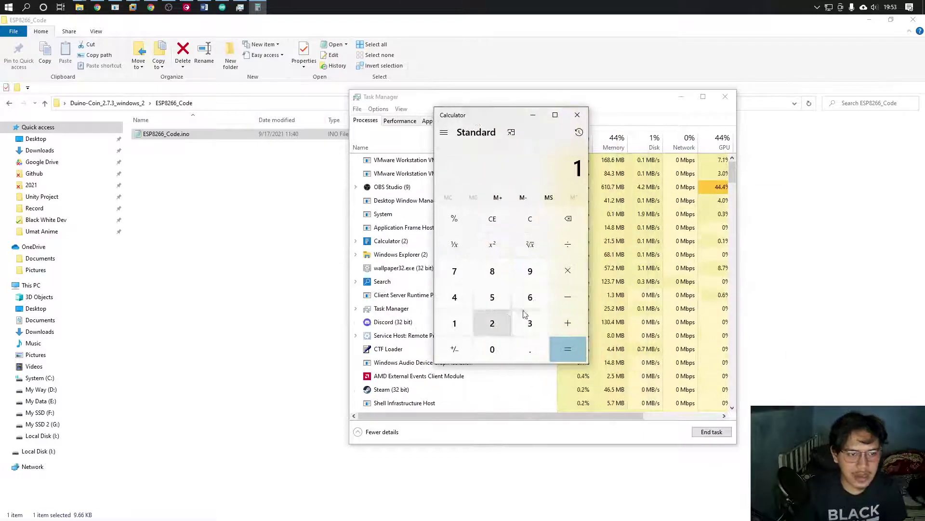
pyautogui.press('BackSpace')
pyautogui.press('BackSpace')
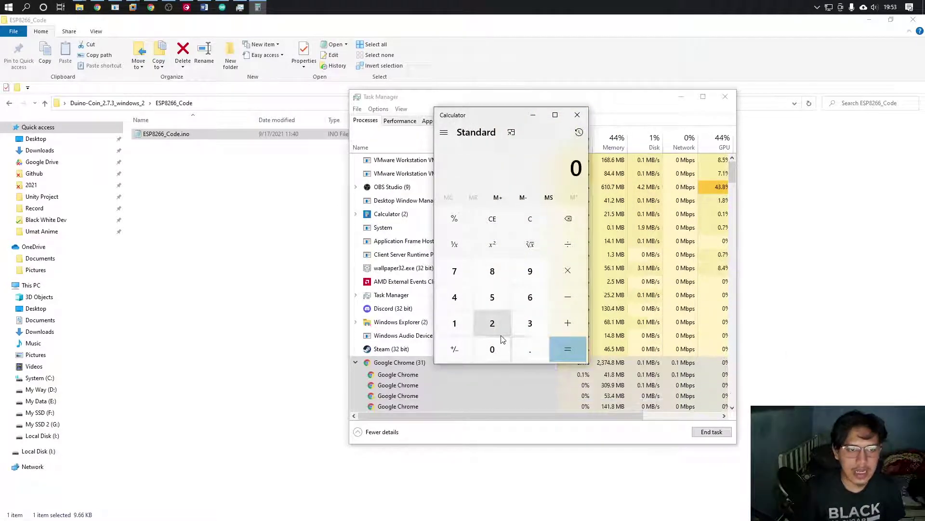
pyautogui.click(453, 322)
pyautogui.click(491, 323)
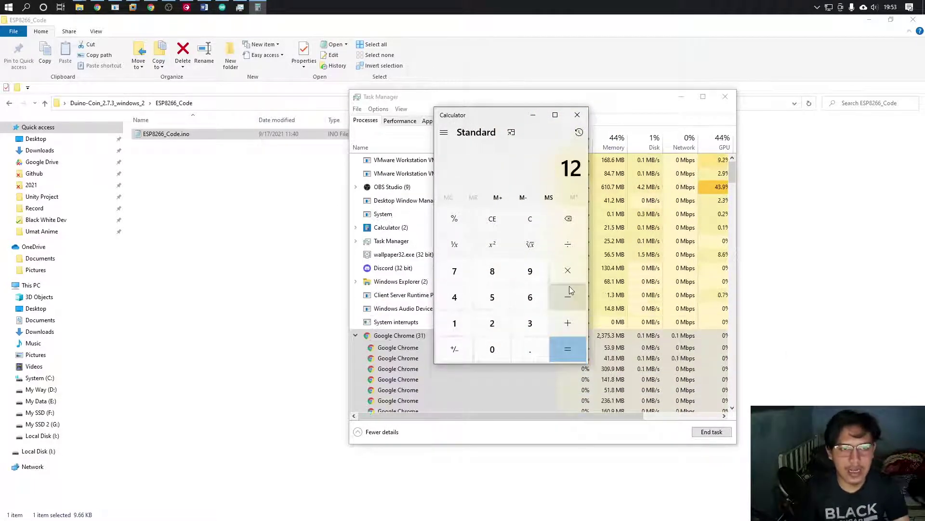
pyautogui.press('BackSpace')
pyautogui.press('BackSpace')
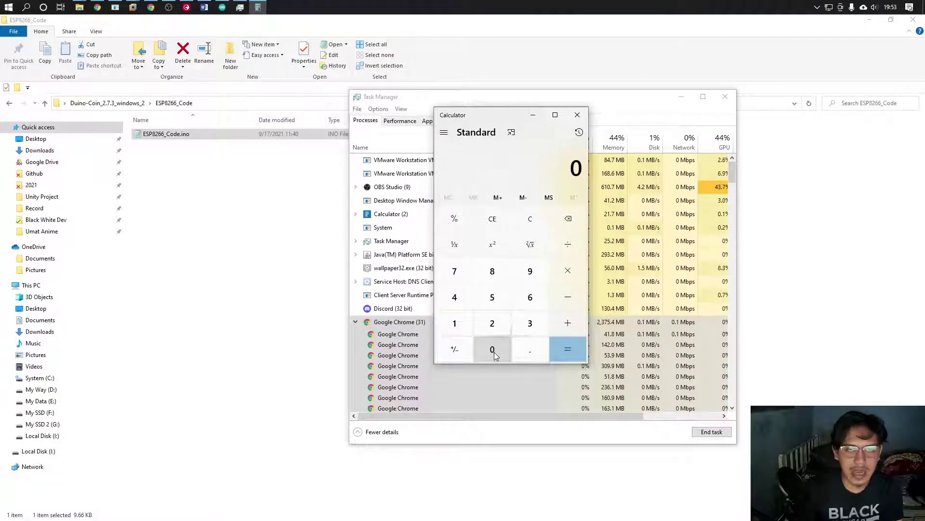
pyautogui.click(526, 351)
pyautogui.click(497, 324)
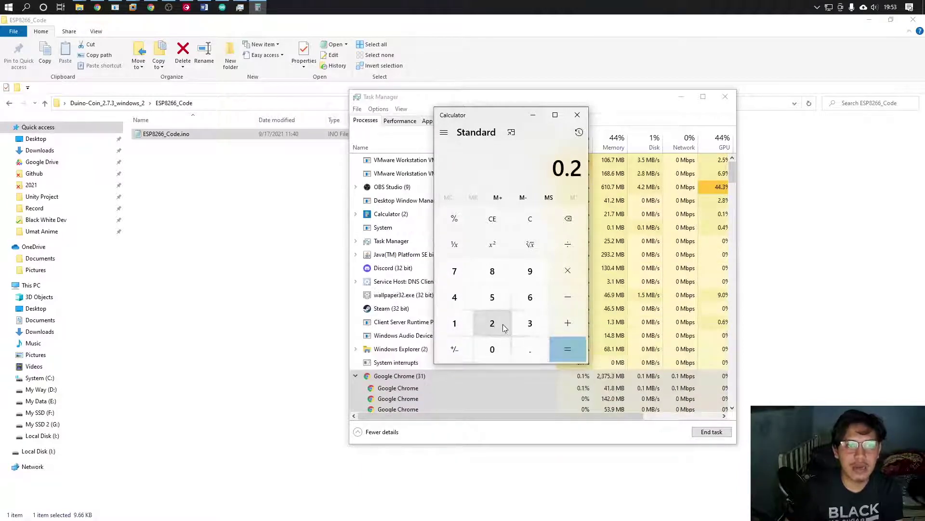
pyautogui.press('BackSpace')
pyautogui.press('BackSpace')
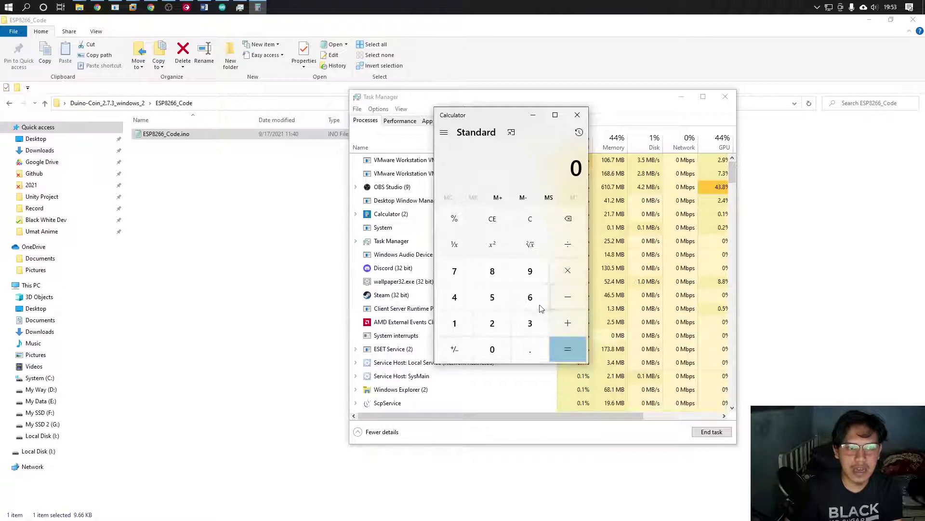
pyautogui.write('20')
pyautogui.press('BackSpace')
pyautogui.press('BackSpace')
# Step: Calculate 0.2 × 10 in the calculator
pyautogui.press('.')
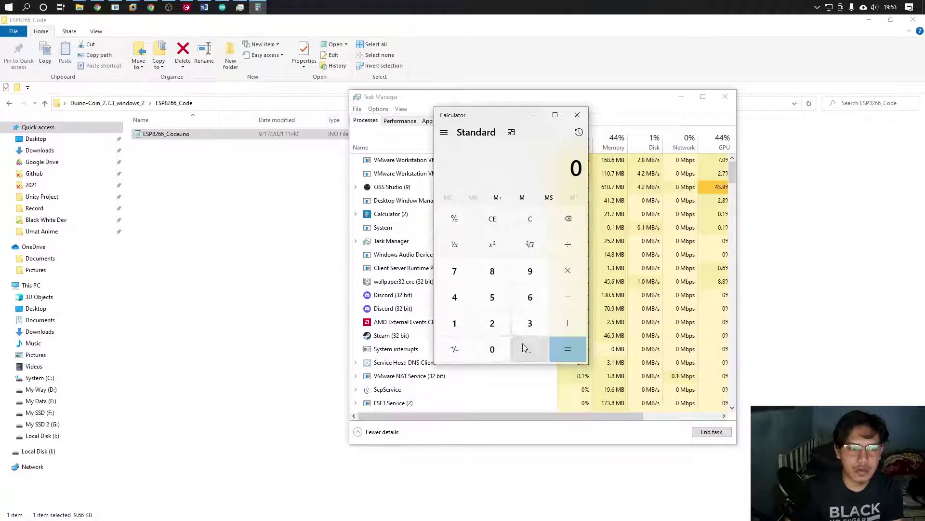
pyautogui.click(503, 329)
pyautogui.click(569, 271)
pyautogui.click(454, 323)
pyautogui.click(492, 349)
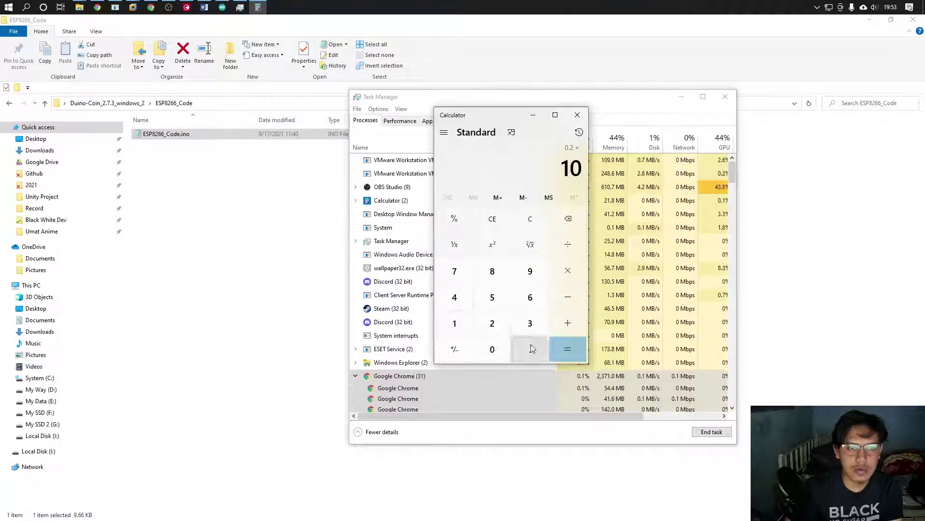
pyautogui.click(565, 342)
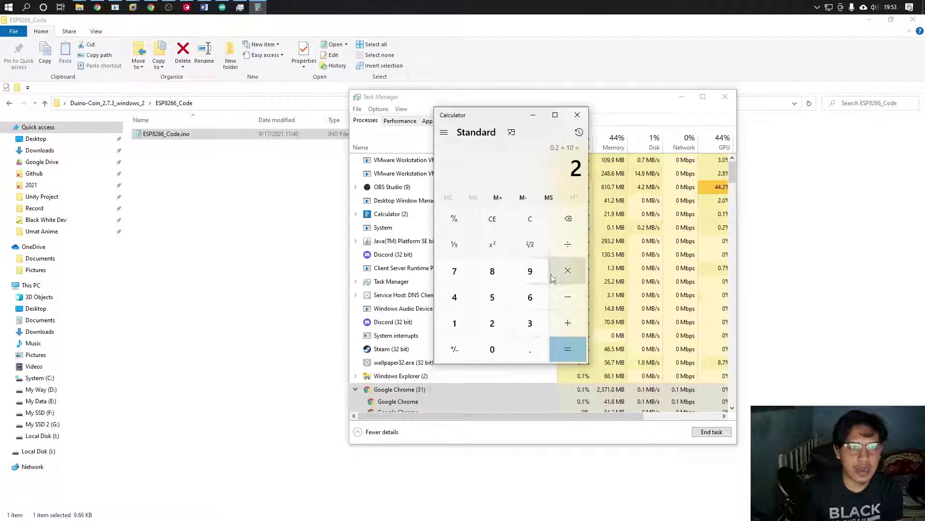
# Step: Multiply the result by 3.3 and highlight the whole-number digit of the answer
pyautogui.click(569, 271)
pyautogui.click(530, 322)
pyautogui.press('.')
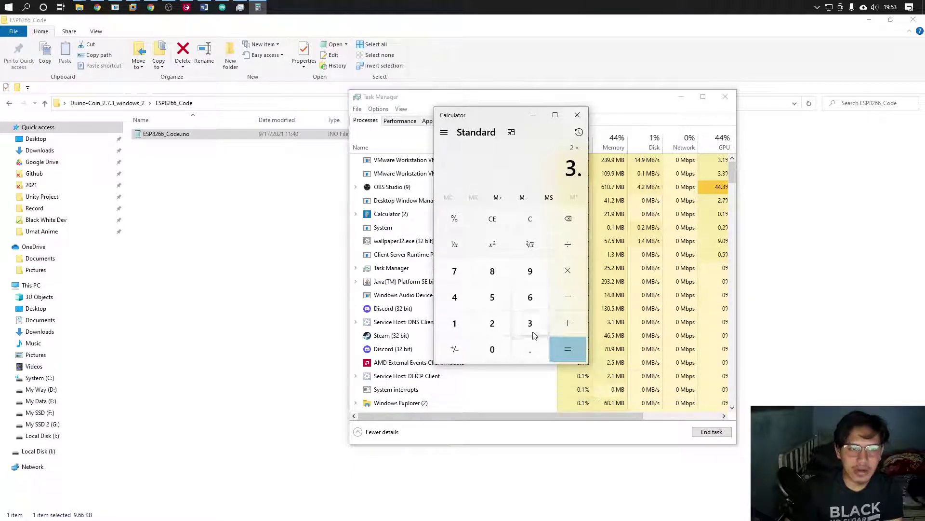
pyautogui.click(531, 323)
pyautogui.click(571, 347)
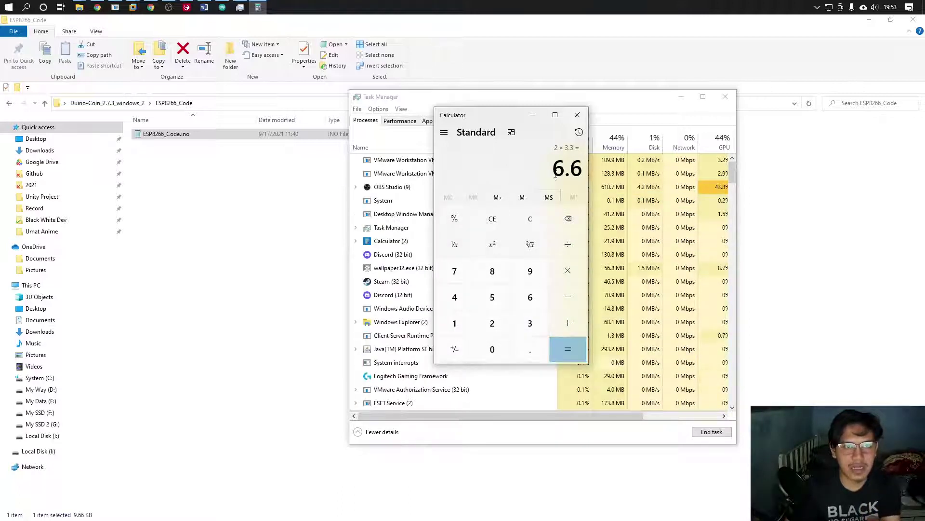
pyautogui.moveTo(552, 168); pyautogui.dragTo(565, 169)
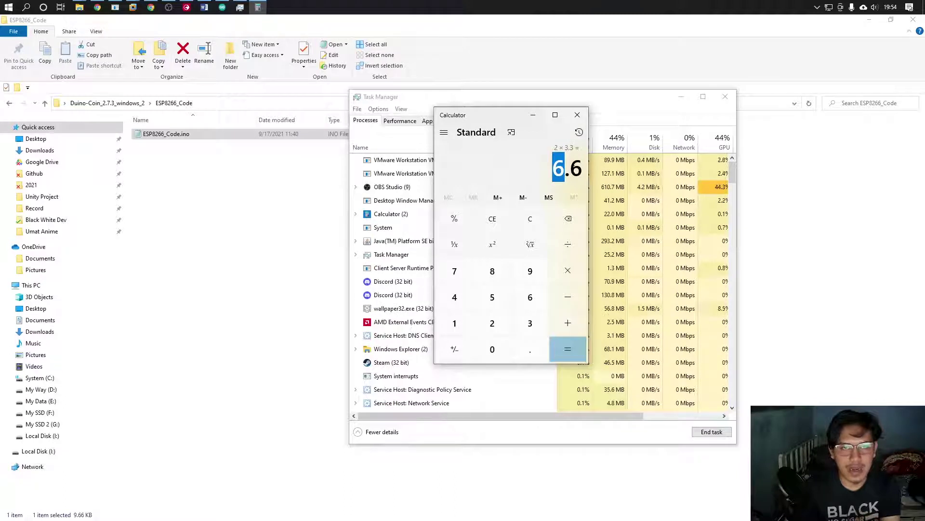
# Step: Divide the result by 1000
pyautogui.click(569, 270)
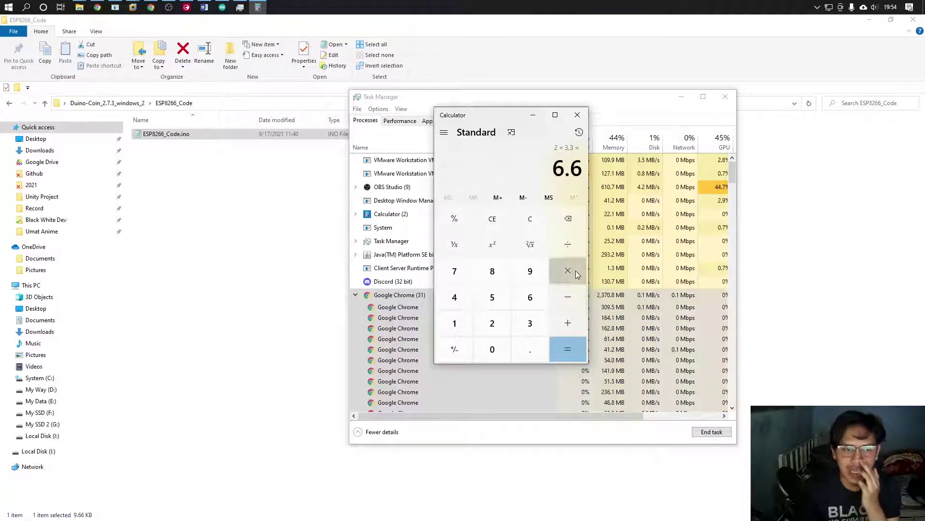
pyautogui.click(568, 244)
pyautogui.click(463, 334)
pyautogui.click(492, 349)
pyautogui.doubleClick(493, 349)
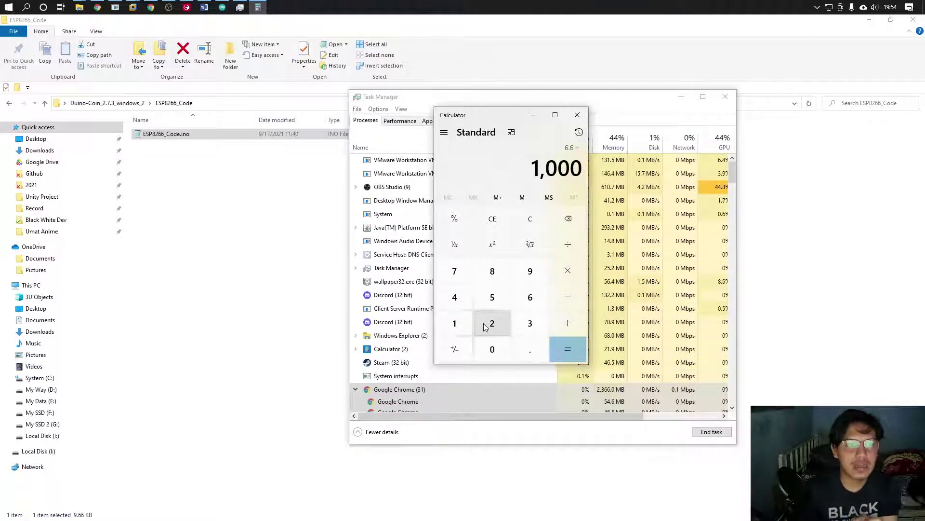
pyautogui.click(563, 345)
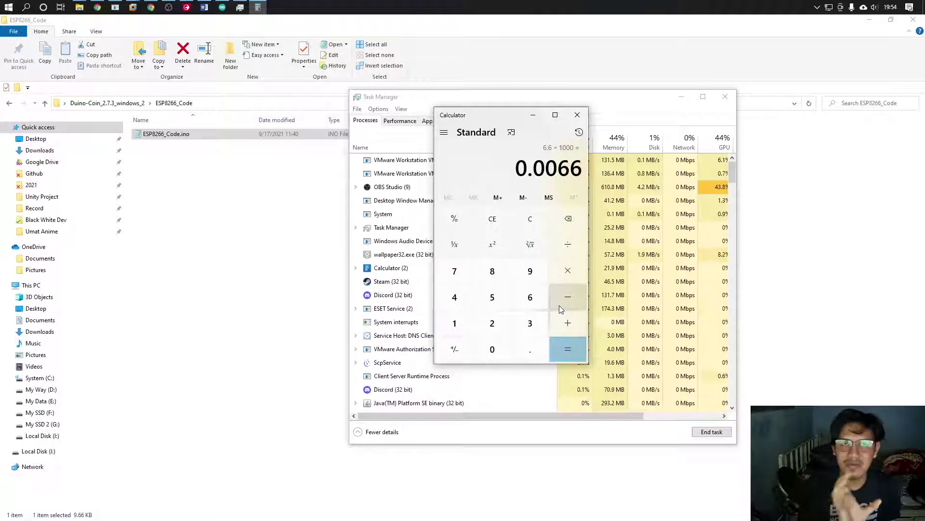
# Step: Multiply the result by 1500 and highlight the decimal part of the answer
pyautogui.click(567, 270)
pyautogui.click(454, 322)
pyautogui.click(492, 339)
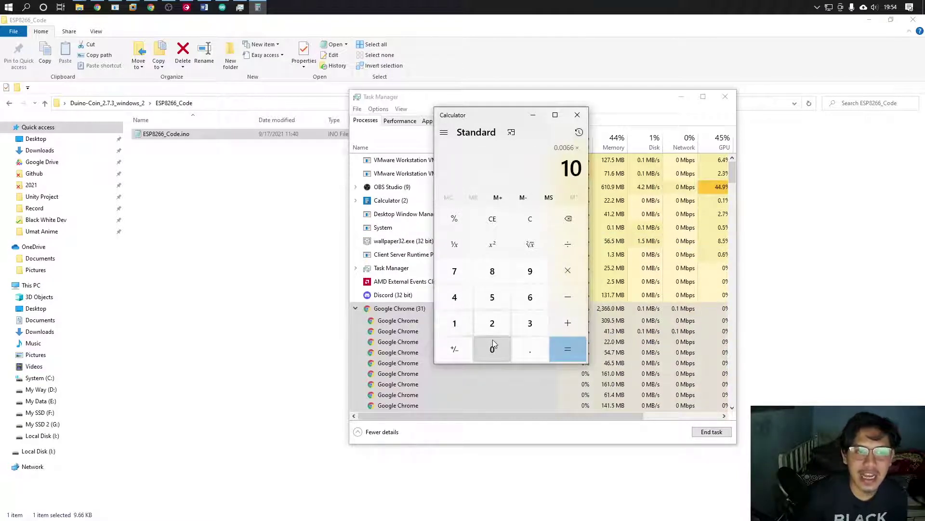
pyautogui.press('BackSpace')
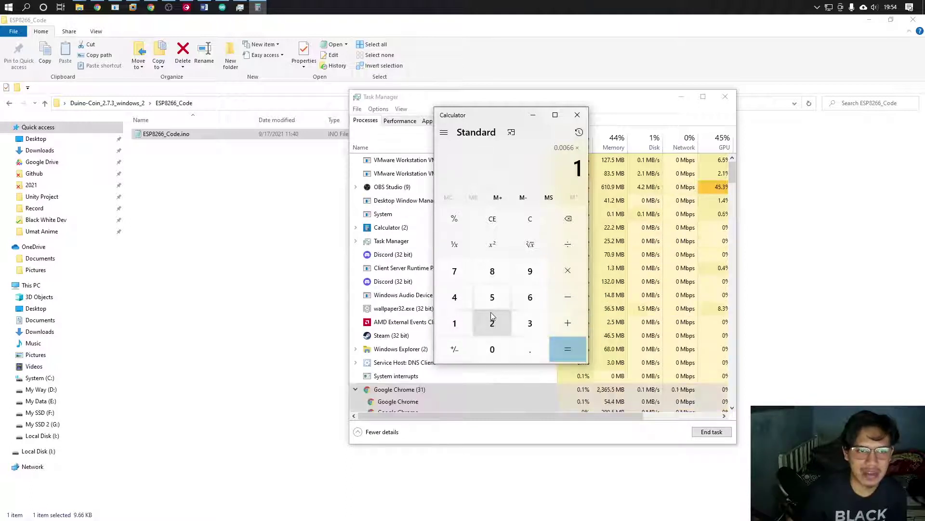
pyautogui.click(492, 297)
pyautogui.click(492, 346)
pyautogui.click(492, 346)
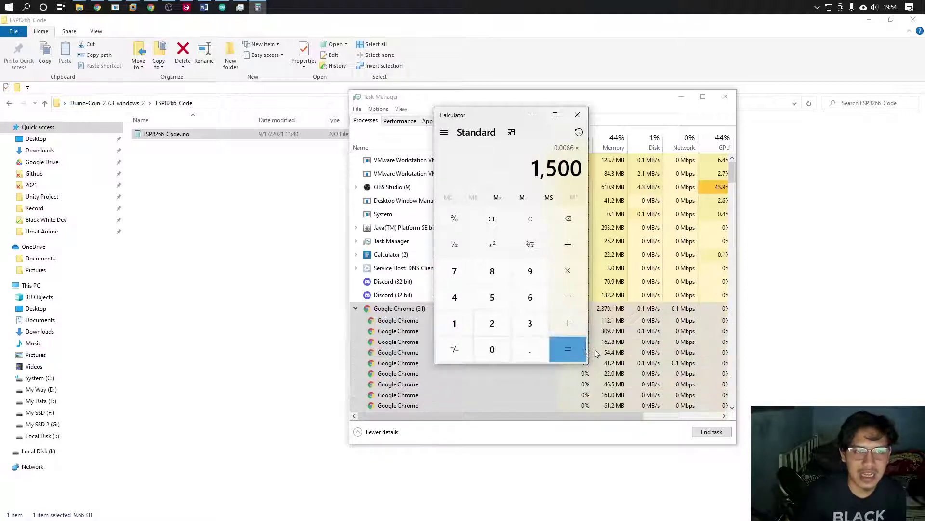
pyautogui.click(572, 346)
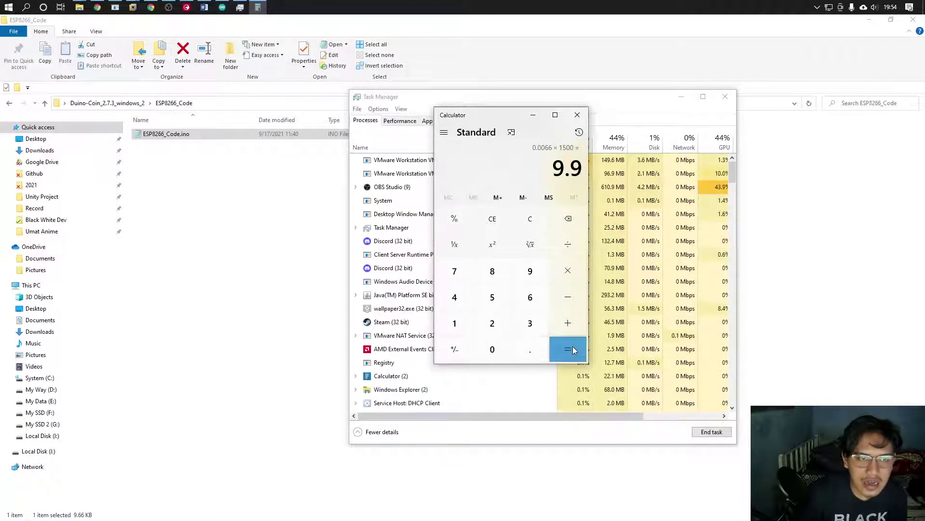
pyautogui.moveTo(563, 169); pyautogui.dragTo(579, 171)
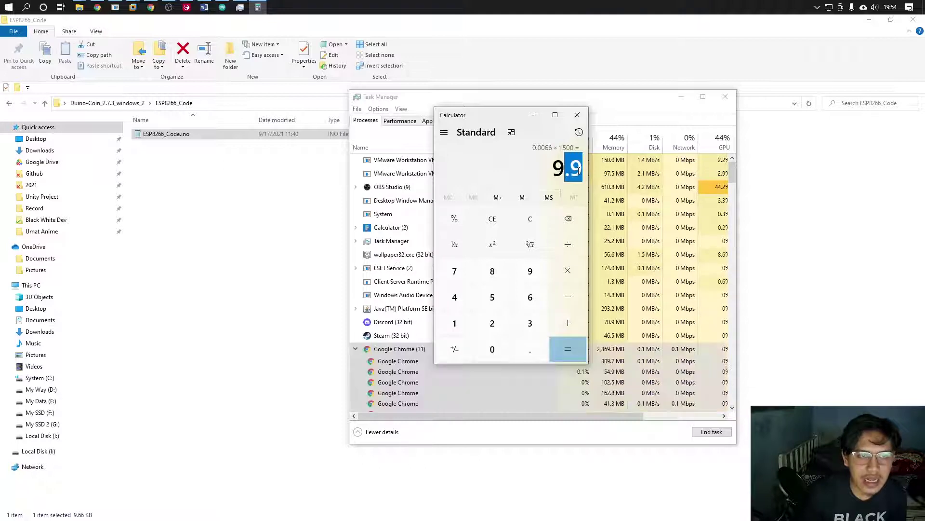
pyautogui.click(551, 166)
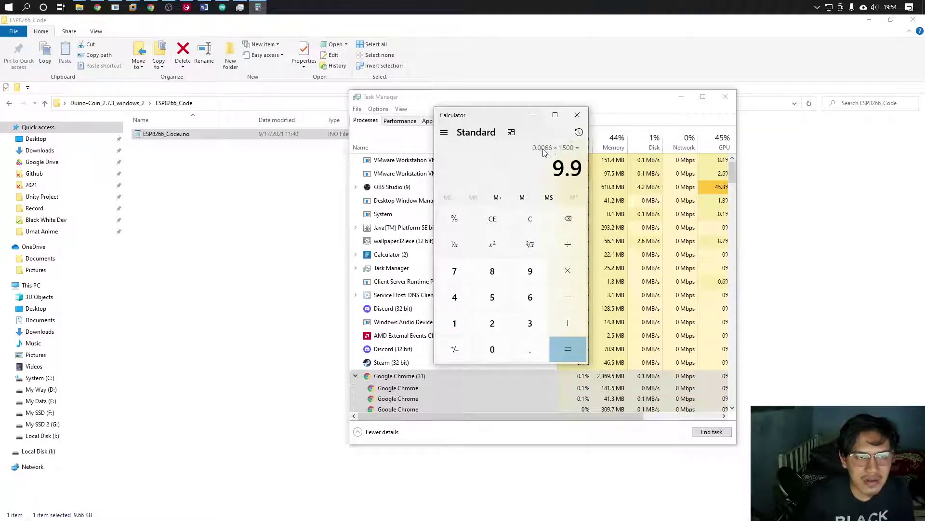
# Step: Clear the calculator and calculate 0.0066 × 100
pyautogui.press('Escape')
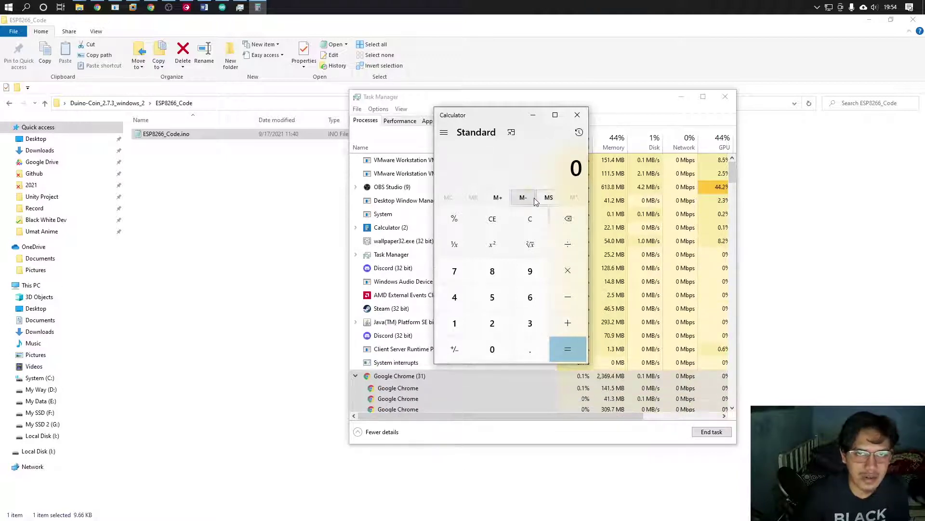
pyautogui.click(530, 349)
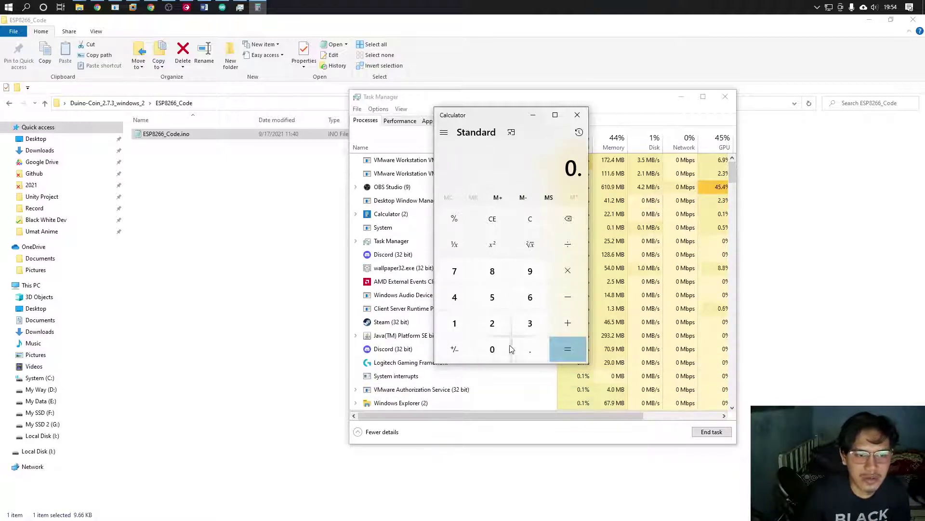
pyautogui.click(501, 348)
pyautogui.click(501, 348)
pyautogui.click(526, 299)
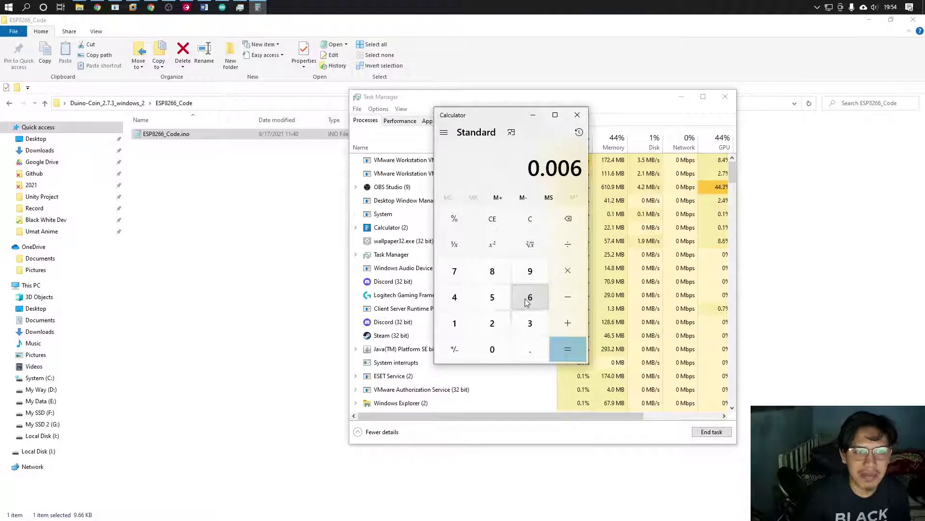
pyautogui.click(528, 303)
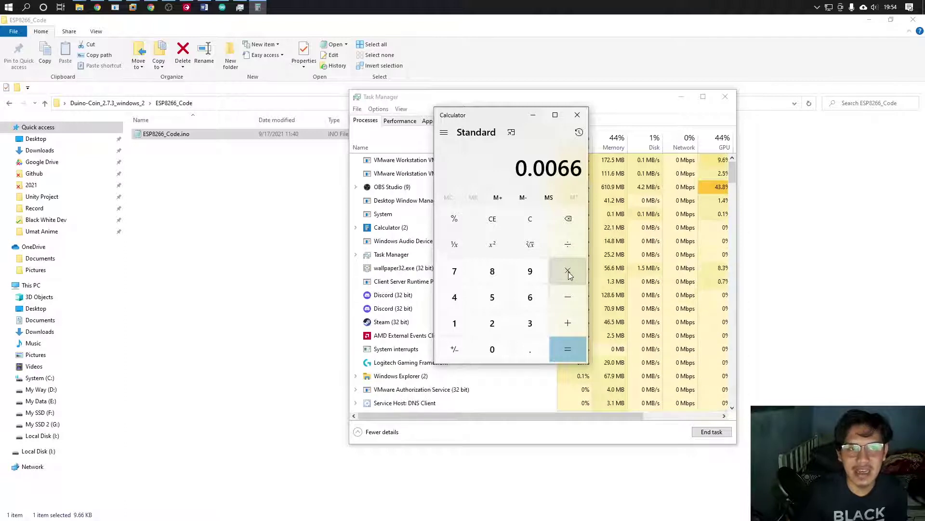
pyautogui.click(569, 272)
pyautogui.click(454, 323)
pyautogui.click(492, 346)
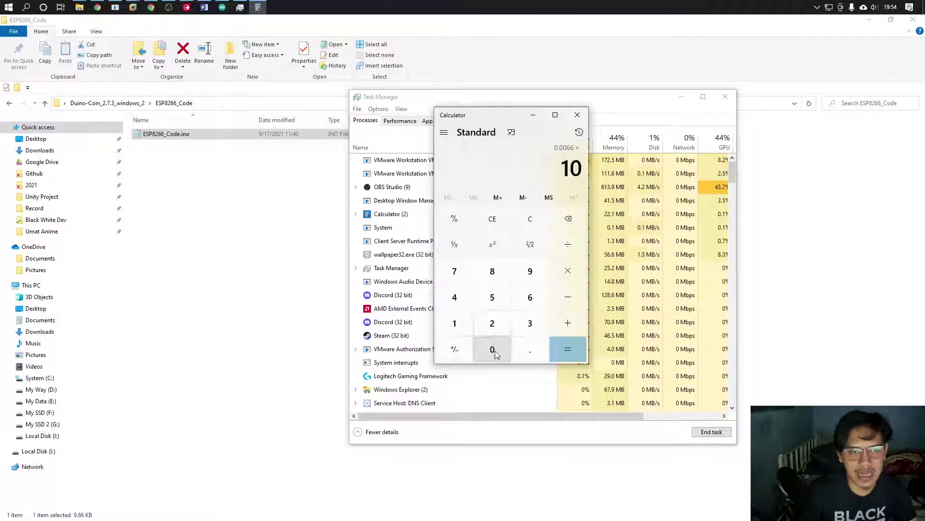
pyautogui.click(493, 345)
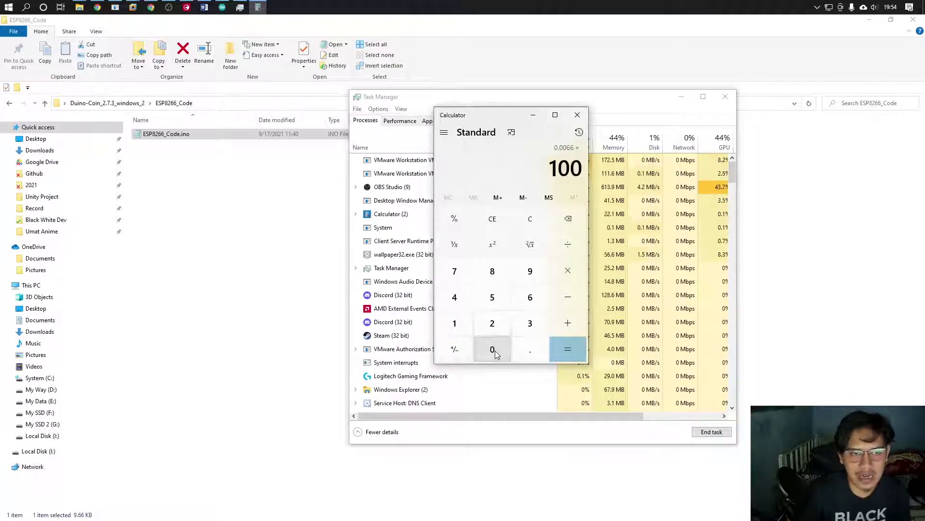
pyautogui.click(572, 357)
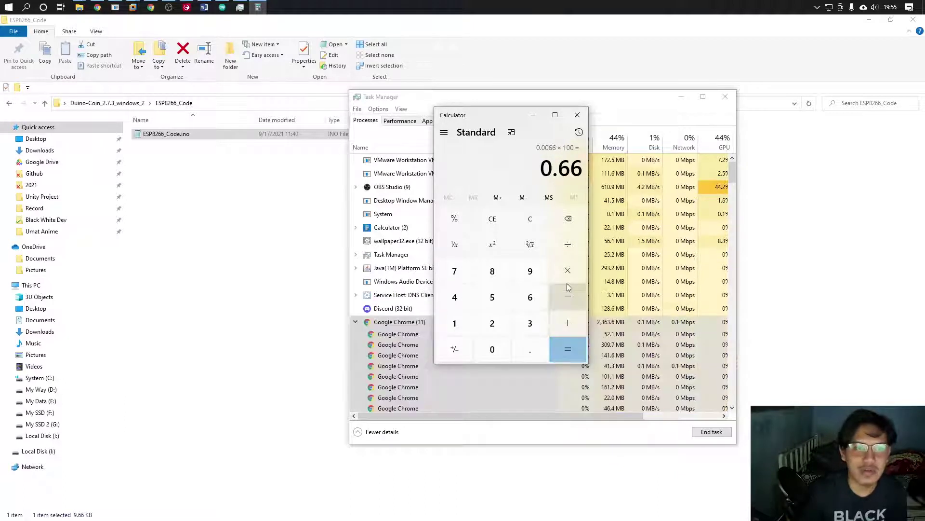
# Step: Multiply the current calculator result by 10
pyautogui.click(568, 271)
pyautogui.click(455, 323)
pyautogui.click(484, 351)
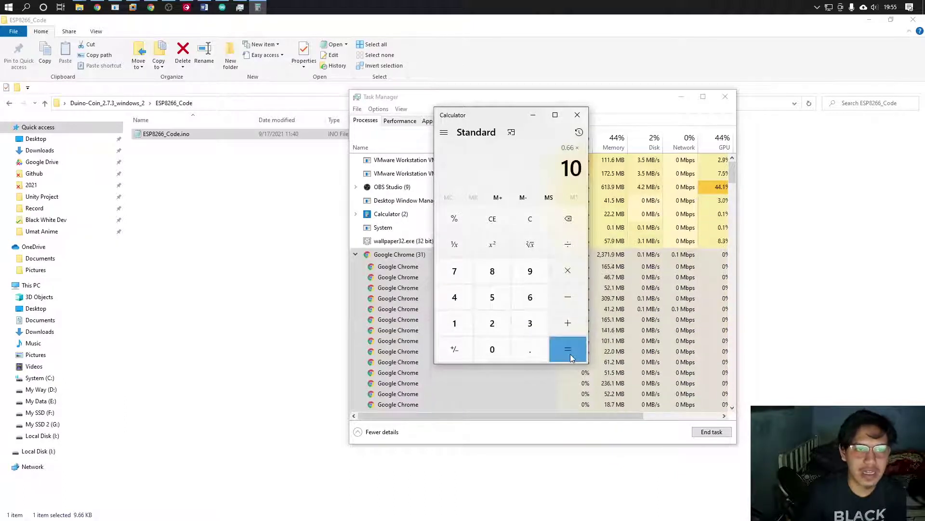
pyautogui.click(565, 347)
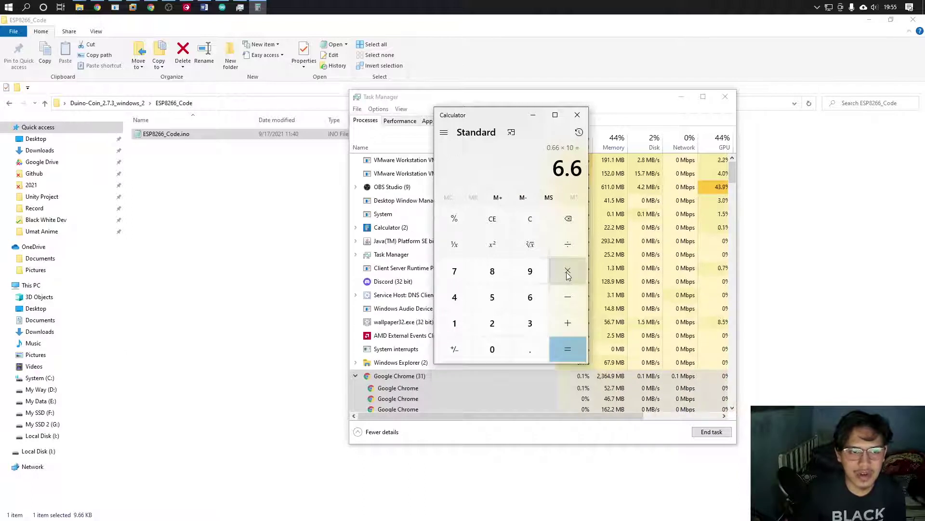
# Step: Multiply the calculator result by 1500
pyautogui.click(567, 274)
pyautogui.click(454, 323)
pyautogui.click(492, 297)
pyautogui.click(493, 349)
pyautogui.click(493, 349)
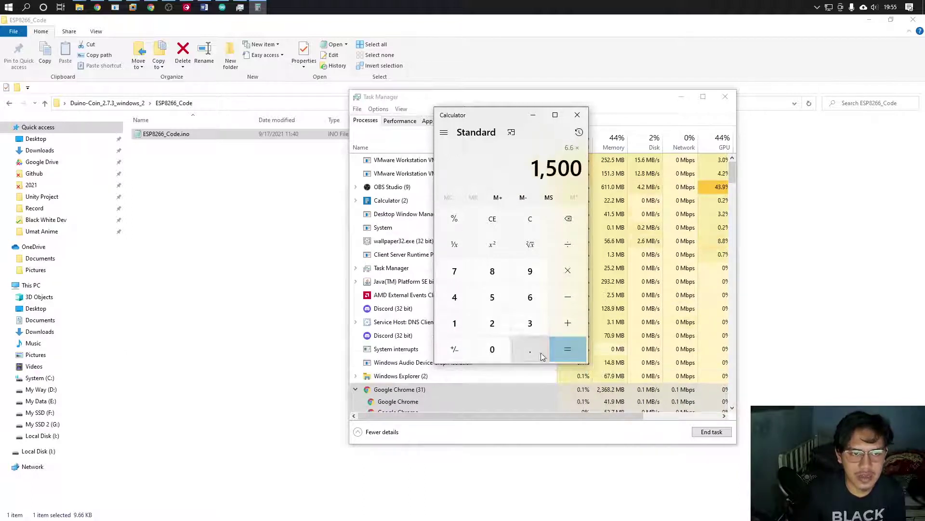
pyautogui.click(564, 348)
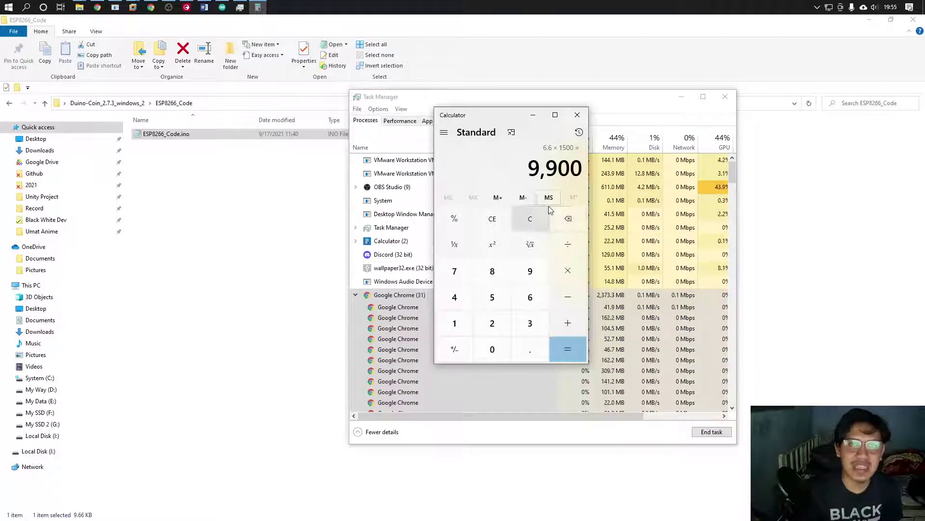
# Step: Clear the calculator and calculate 1000 ÷ 24
pyautogui.press('Escape')
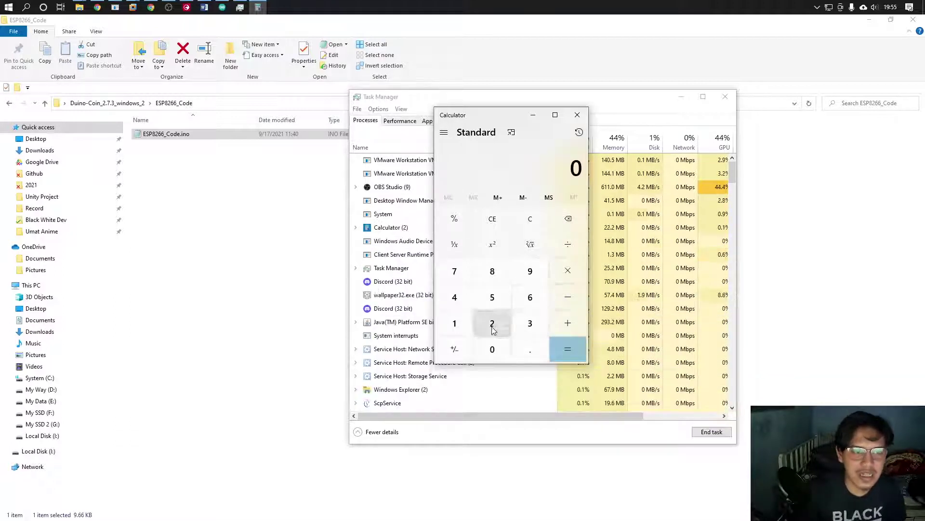
pyautogui.click(455, 322)
pyautogui.click(493, 349)
pyautogui.click(492, 349)
pyautogui.click(493, 349)
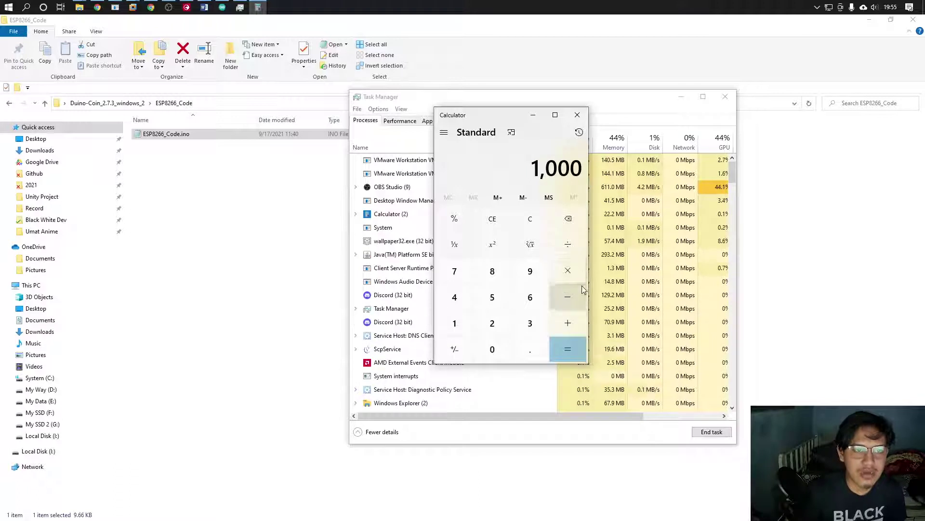
pyautogui.click(571, 244)
pyautogui.click(492, 323)
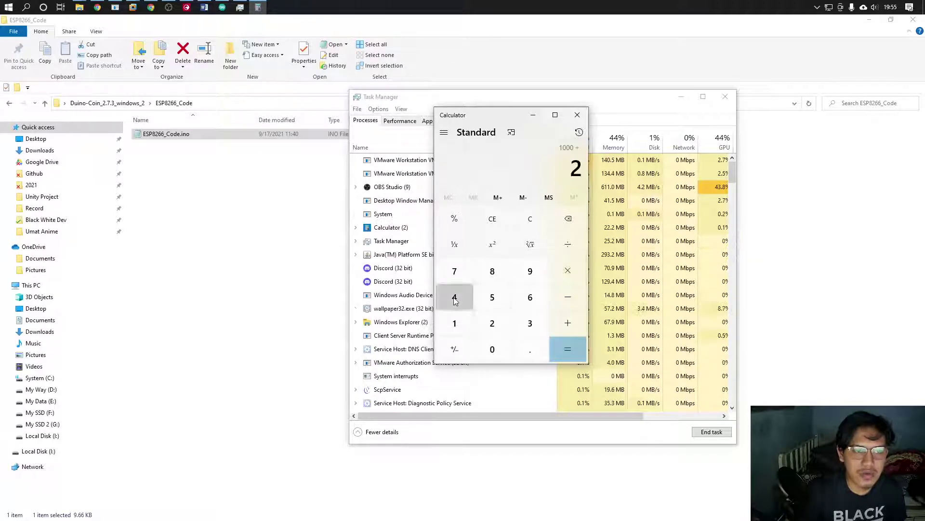
pyautogui.click(454, 296)
pyautogui.click(568, 349)
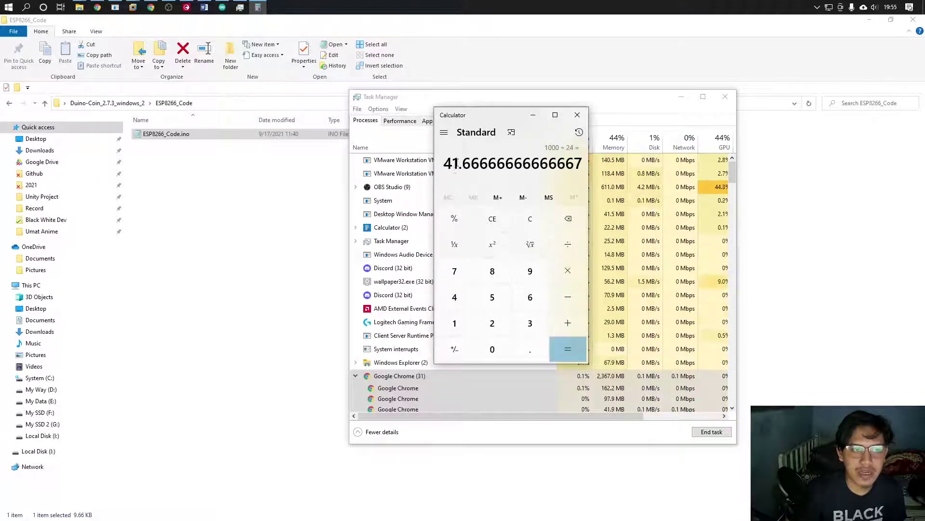
# Step: Highlight the whole-number part of the answer and close the calculator
pyautogui.moveTo(459, 164); pyautogui.dragTo(443, 164)
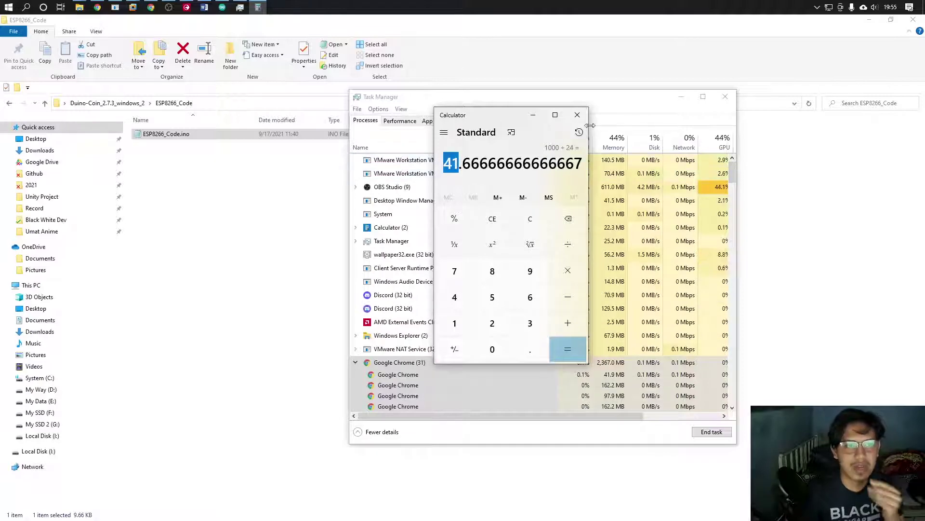
pyautogui.click(578, 115)
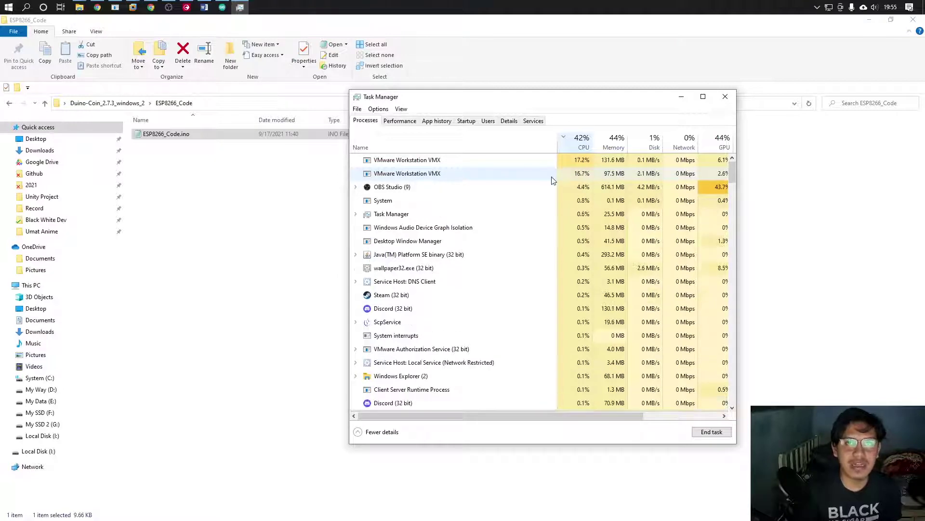
pyautogui.click(530, 266)
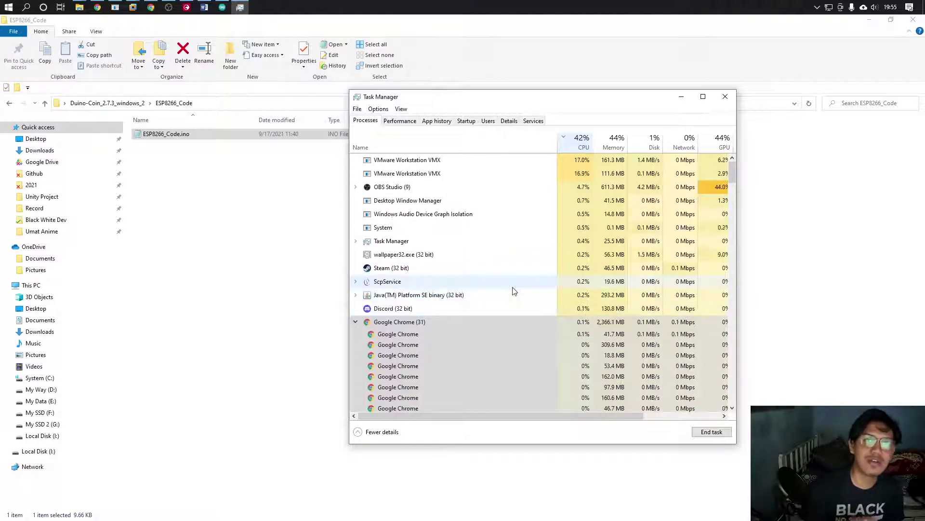
pyautogui.click(513, 288)
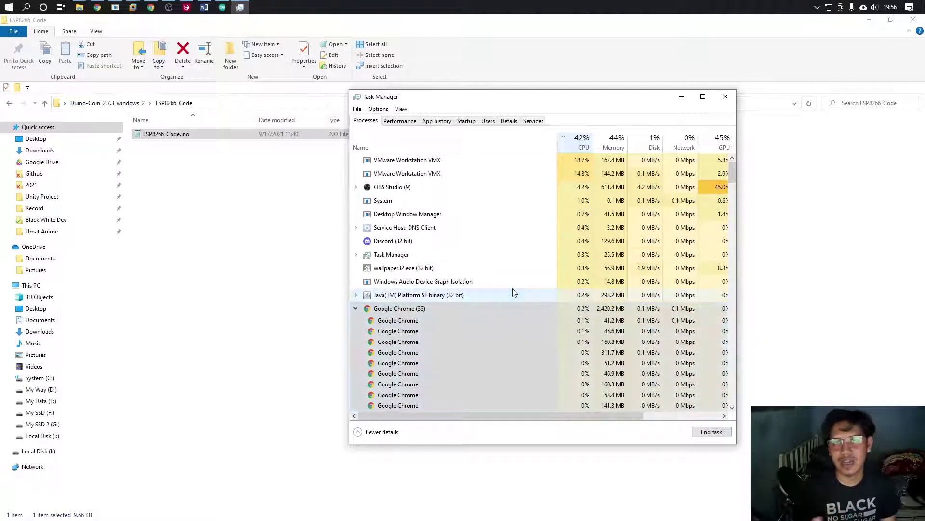
pyautogui.click(514, 293)
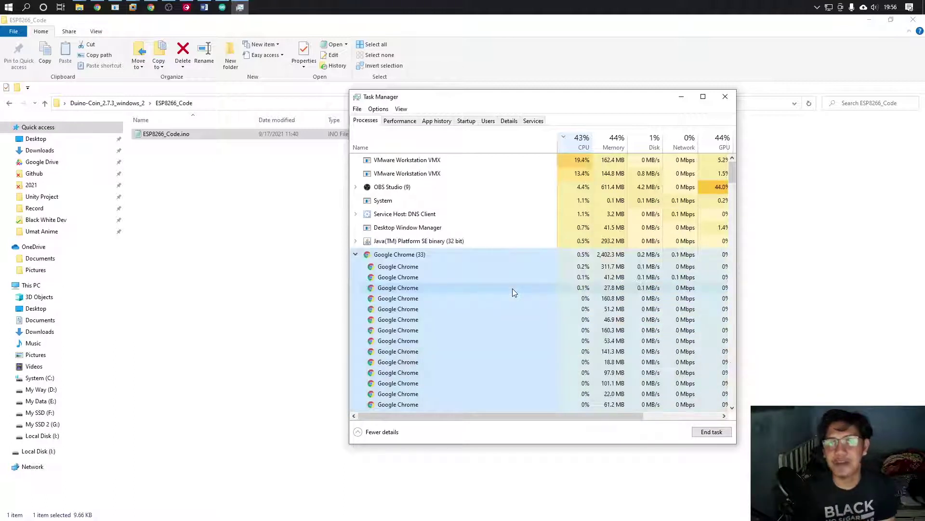